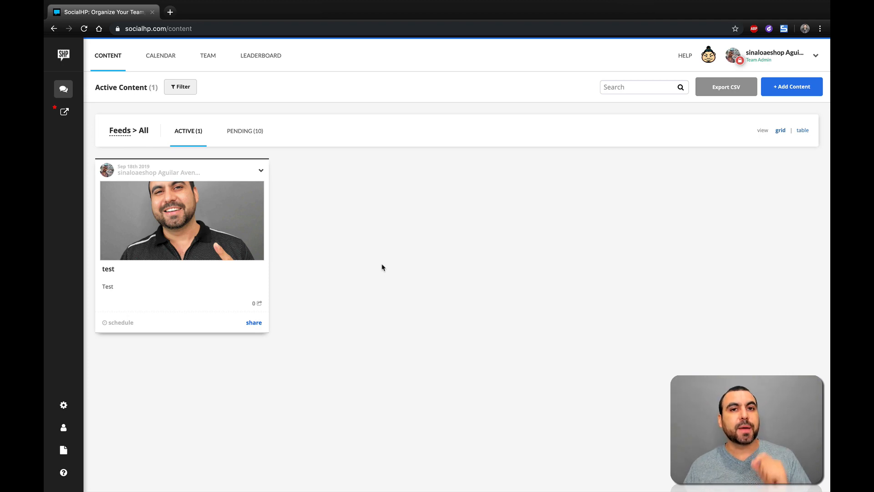
Review the account workspace settings, personal settings and connected social networks, including the options for connecting another network.
click(65, 430)
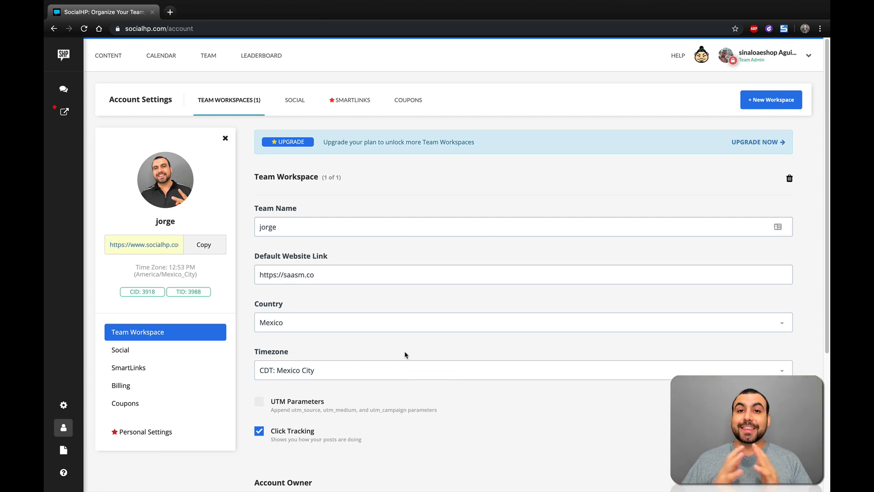
click(64, 406)
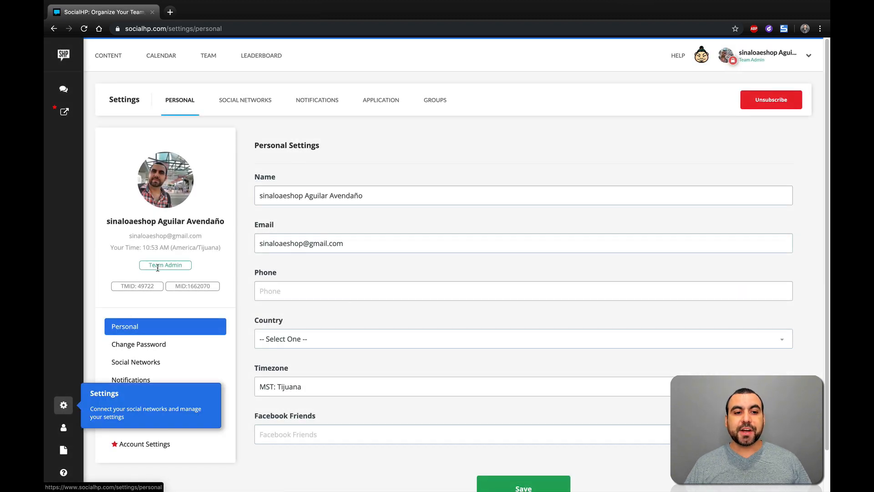
click(247, 103)
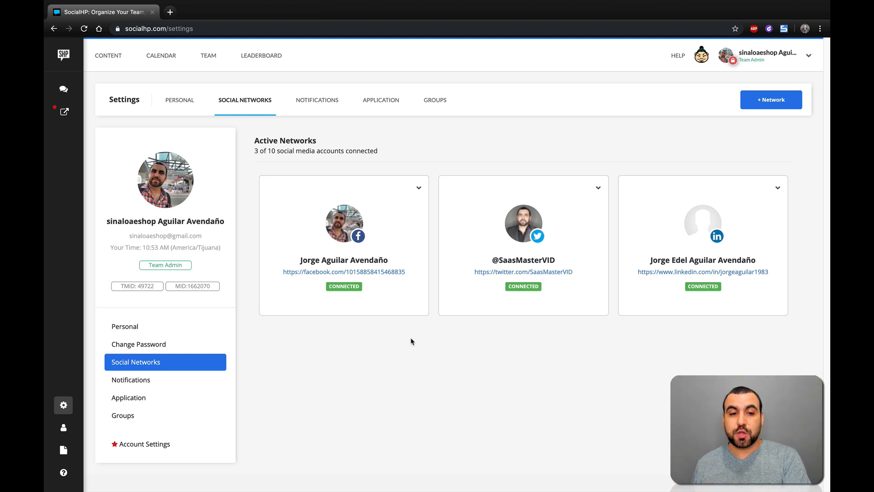
click(766, 103)
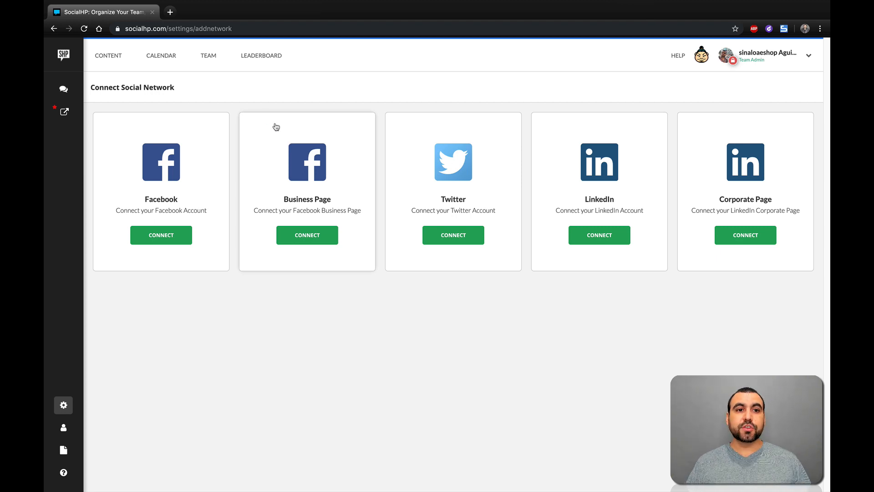
Open the settings of the team member with the Member role and examine their group assignment.
click(210, 60)
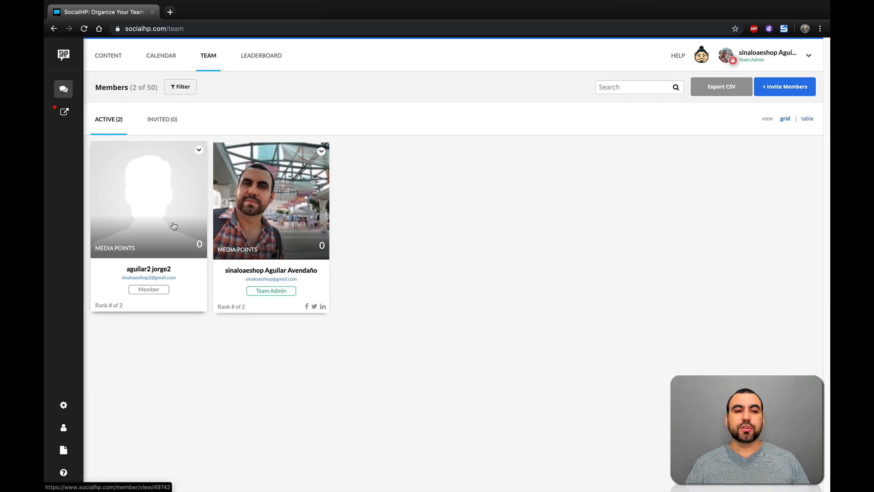
click(199, 150)
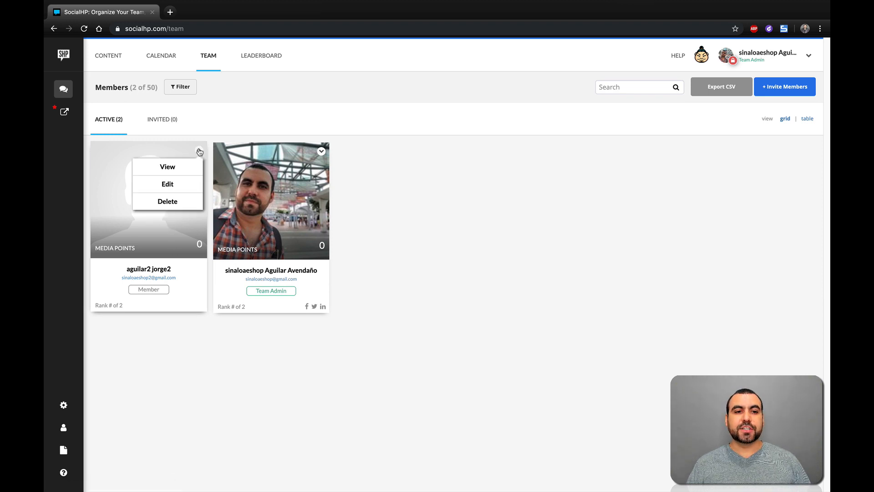
click(172, 184)
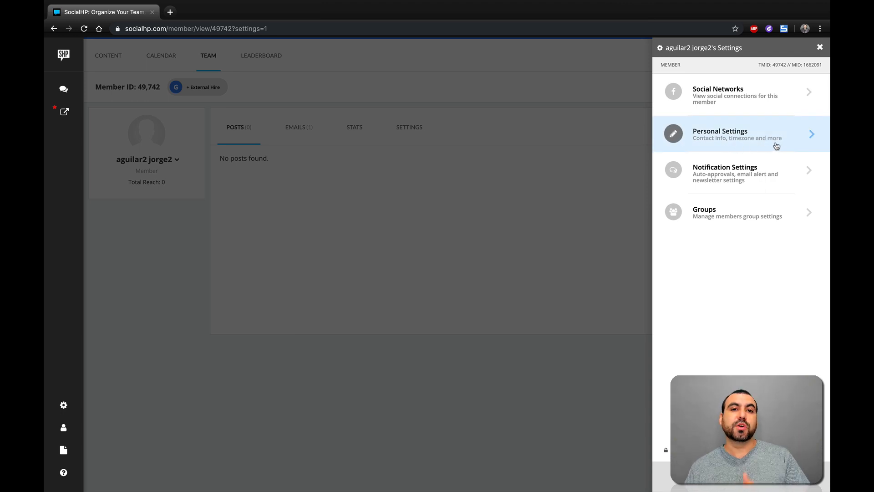
click(725, 214)
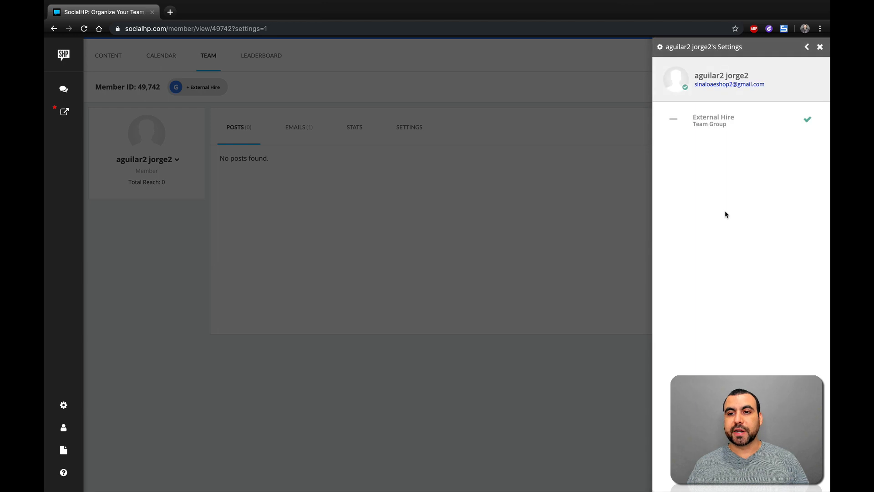
mouse_move(727, 128)
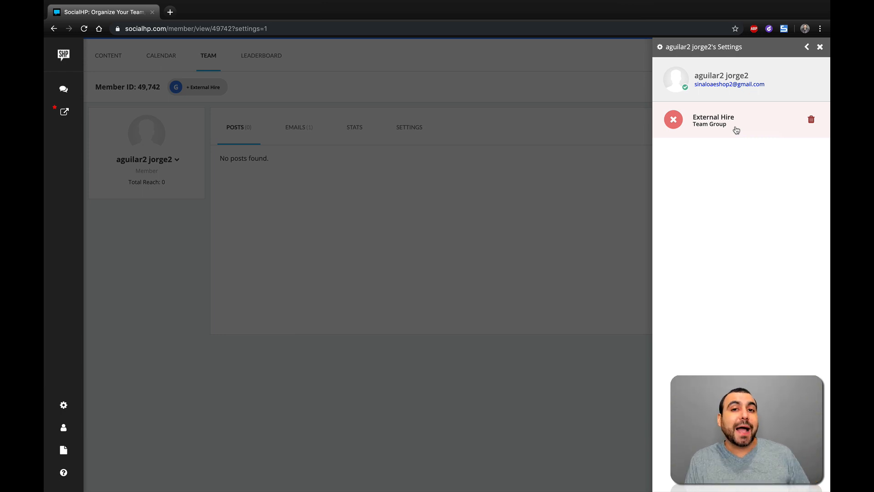
click(820, 47)
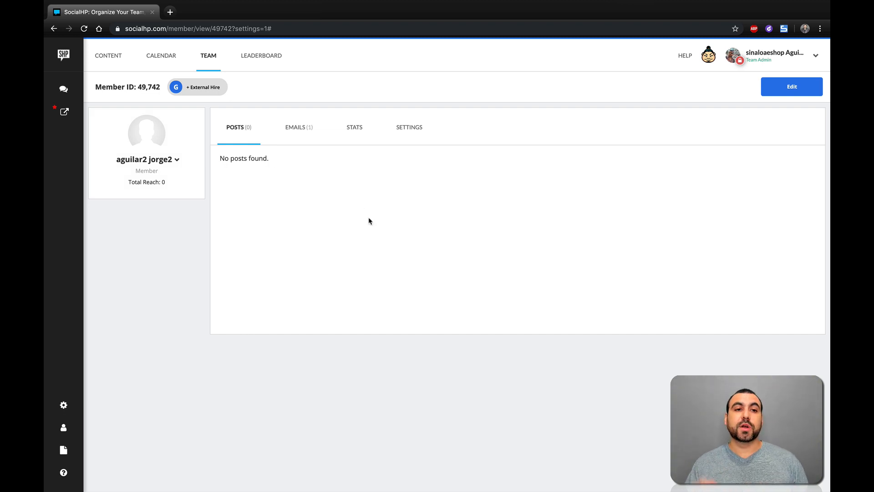
Start a new content post, check its active networks, and enter the Facebook message "adfgxhfcgjvkhbljñk´l".
click(105, 58)
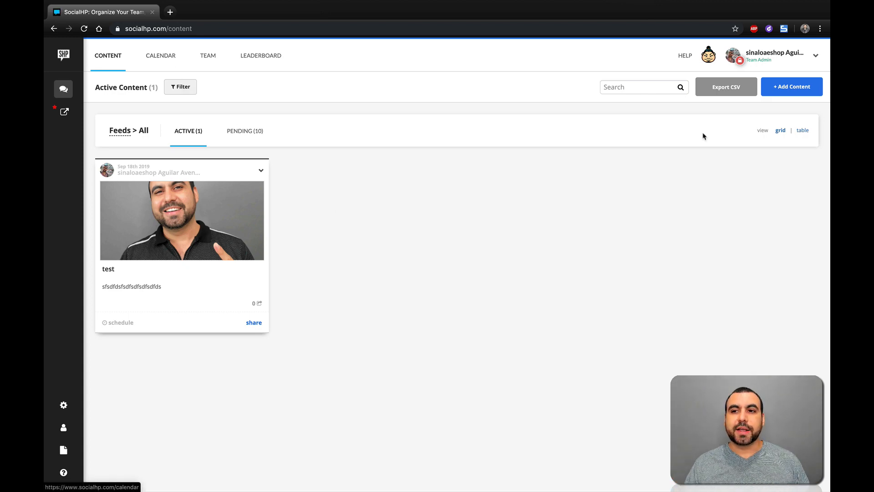
click(789, 93)
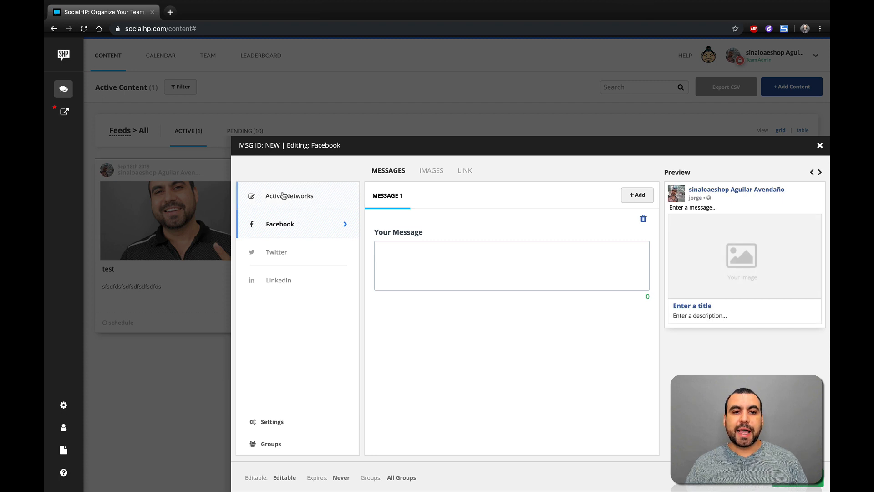
click(312, 196)
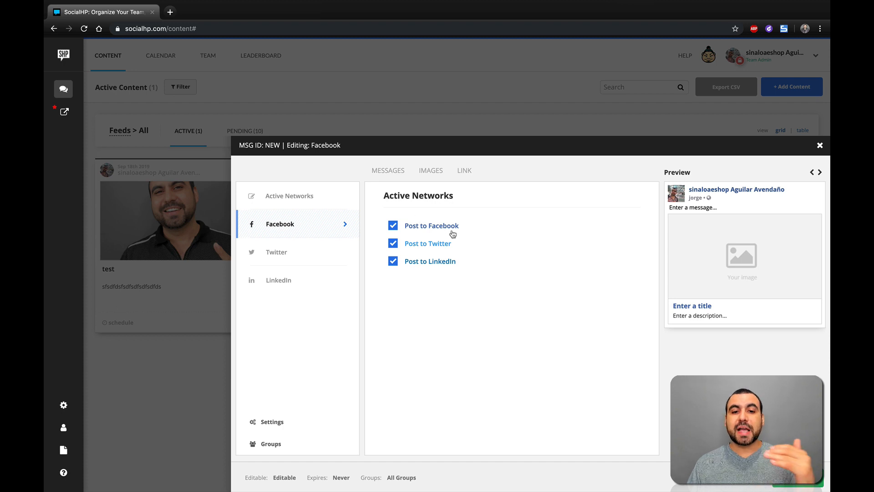
click(296, 235)
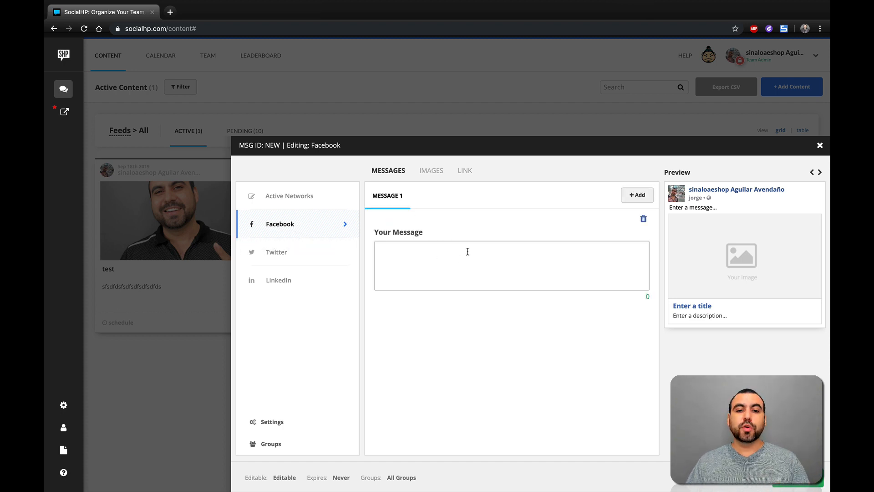
click(468, 251)
text(adfgxhfcgjvkhbljñk´l)
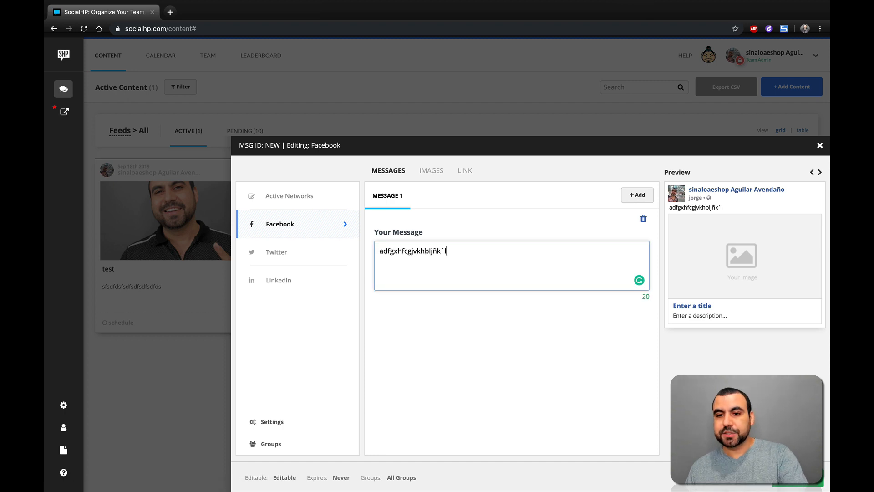
click(430, 171)
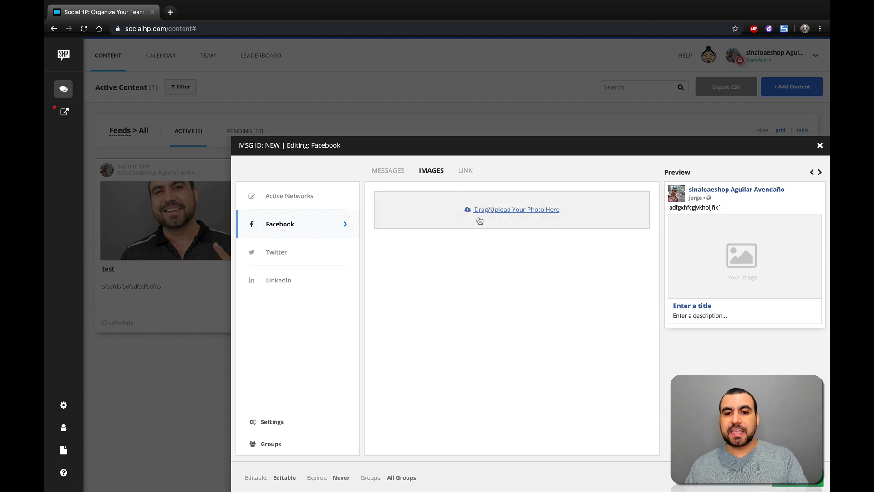
click(466, 171)
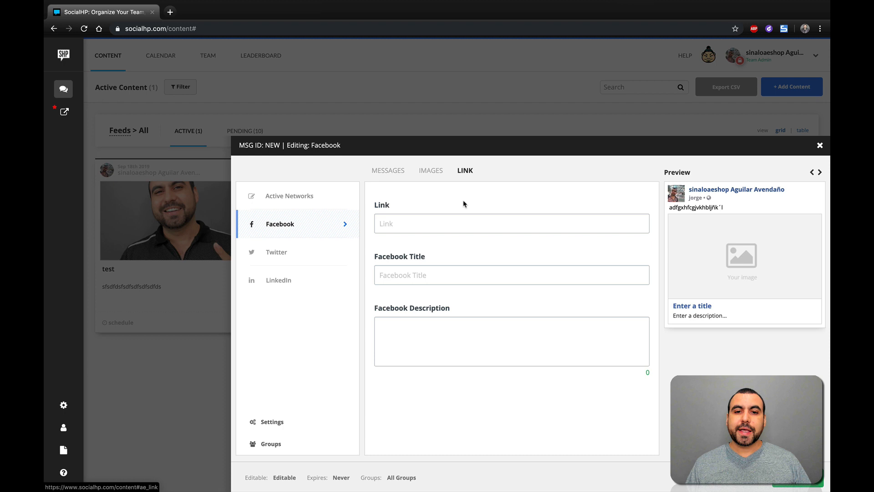
click(453, 223)
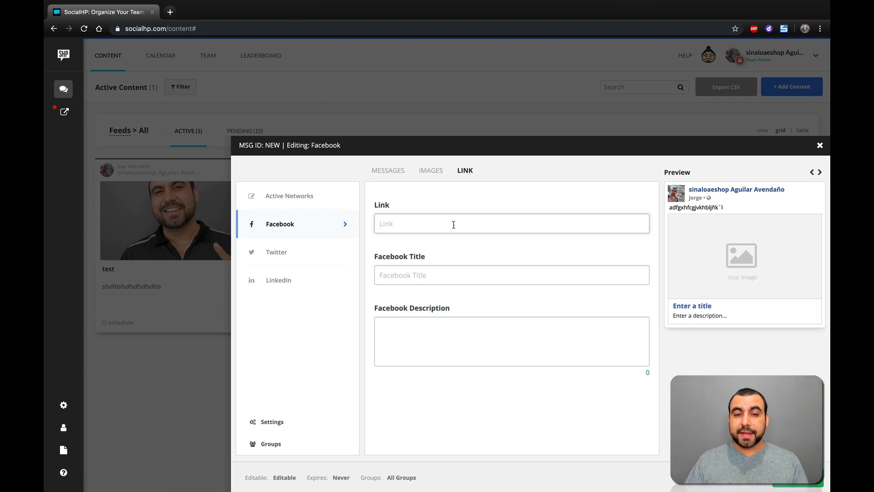
text(https:)
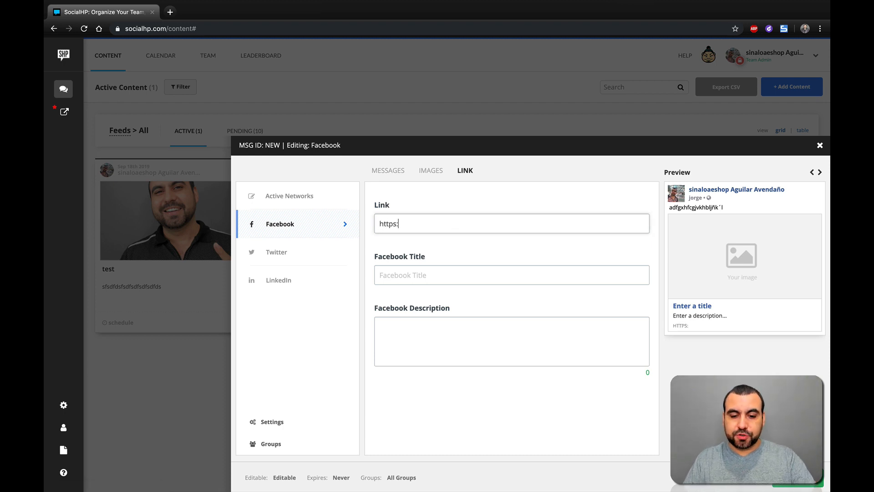
text(//veememedia.com)
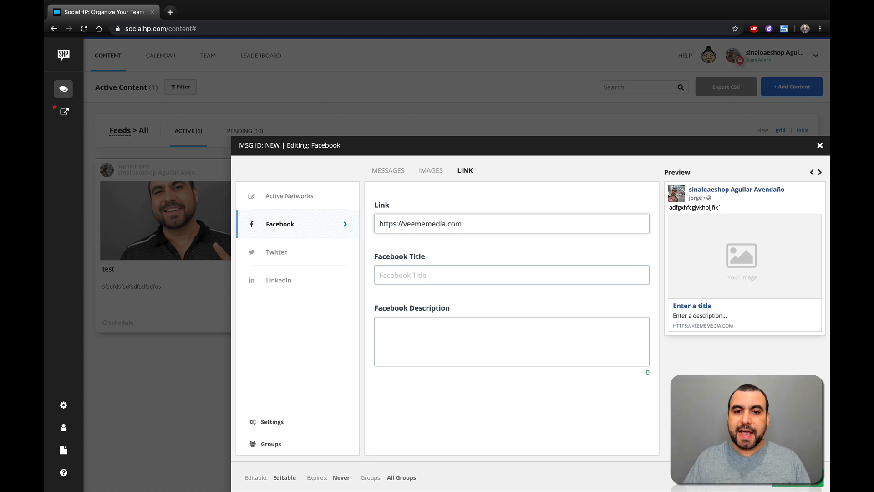
click(497, 252)
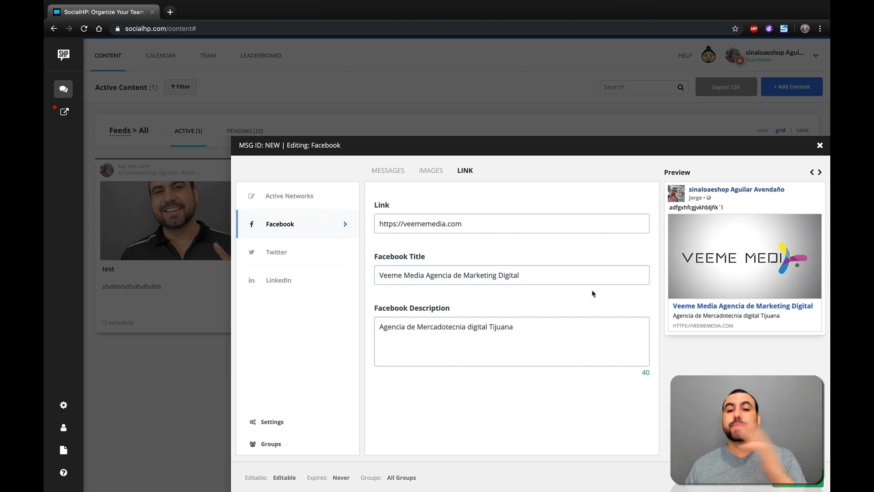
Add three more blank message variants, Message 2 to Message 4, to the Facebook post.
click(392, 174)
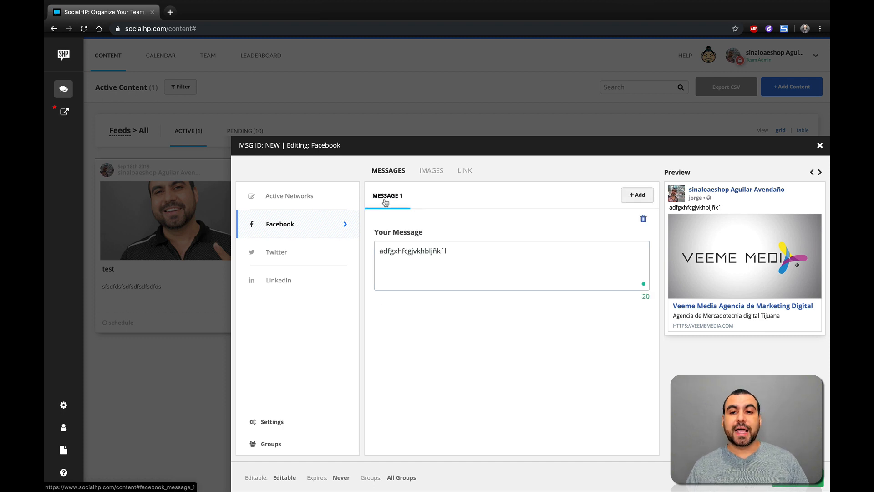
click(637, 195)
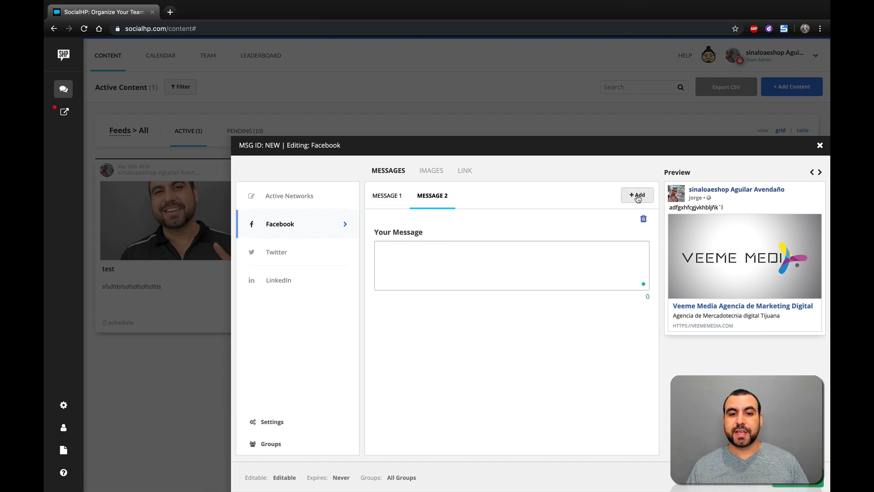
click(638, 196)
click(638, 197)
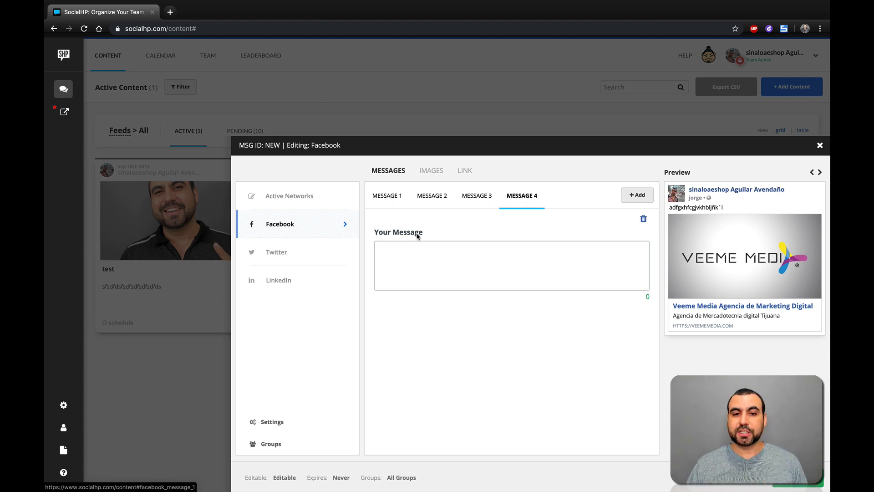
Check the post's edit permissions and limit it to the External Hire group, closing the editor without saving.
click(271, 421)
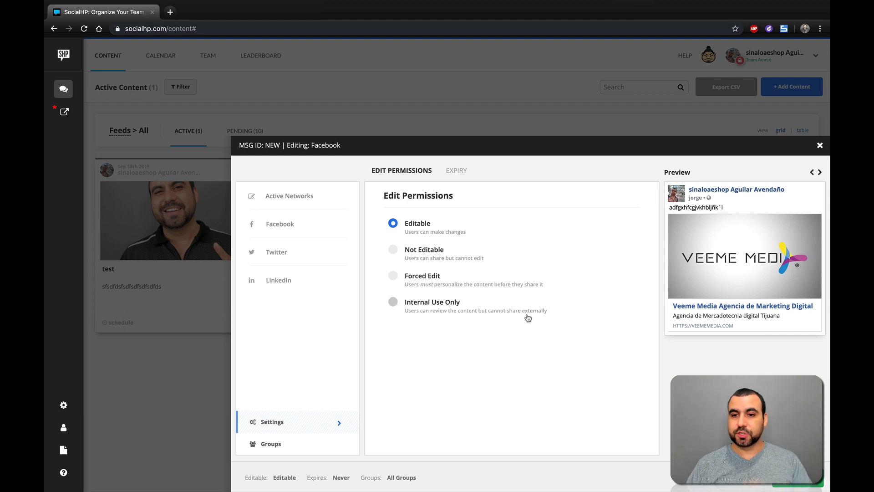
click(303, 445)
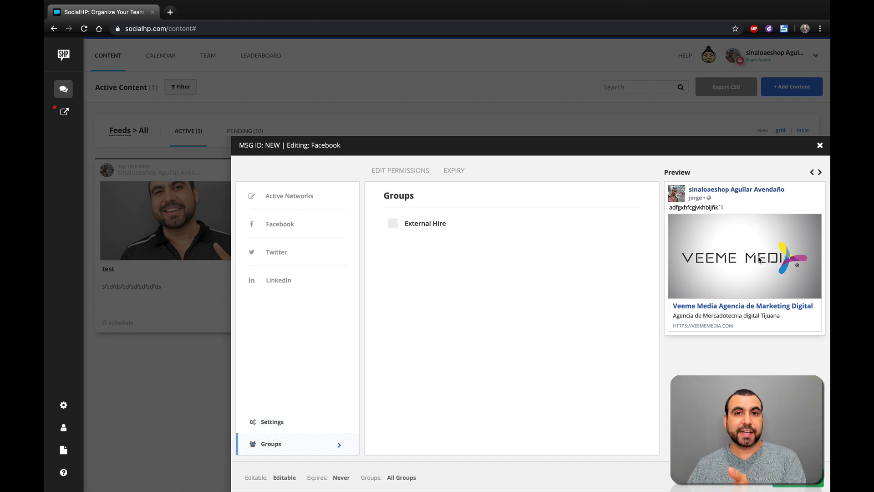
click(394, 227)
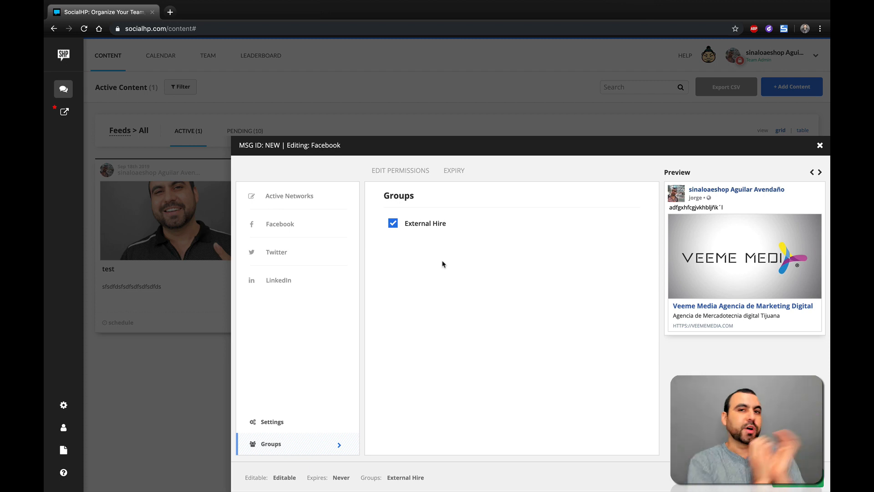
click(820, 145)
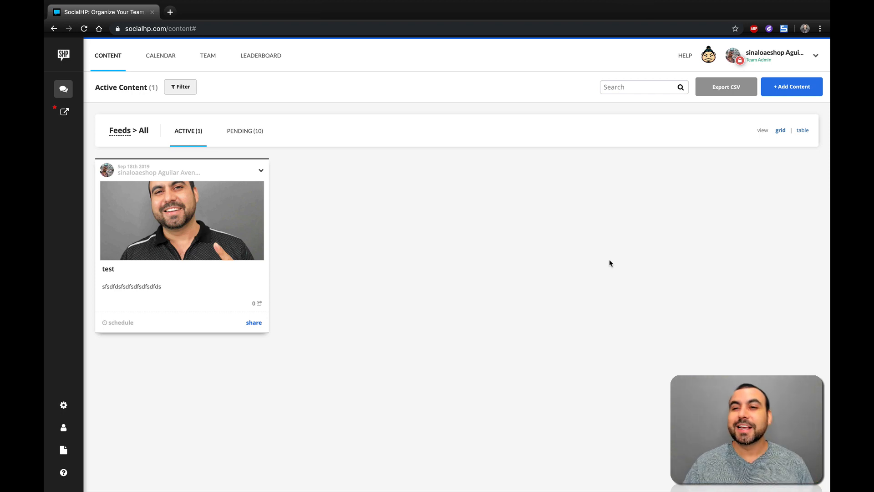
Open the external feed list and examine the sources and available actions of the existing feeds.
click(814, 56)
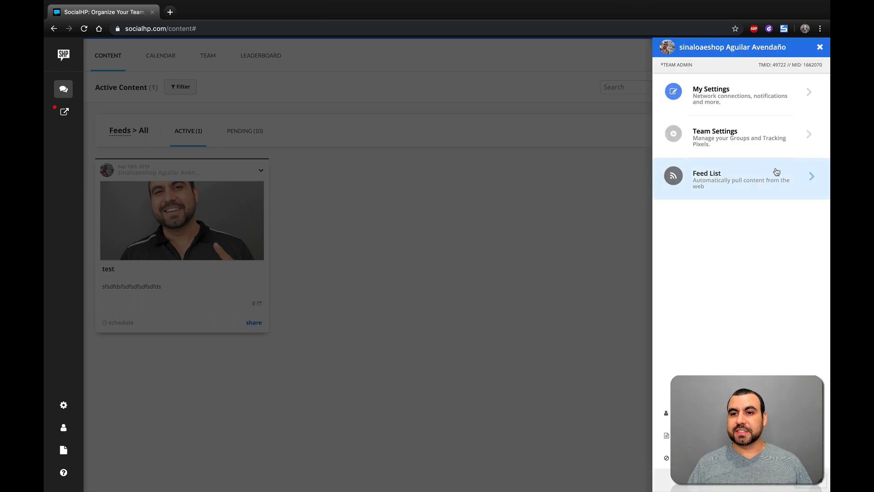
click(749, 178)
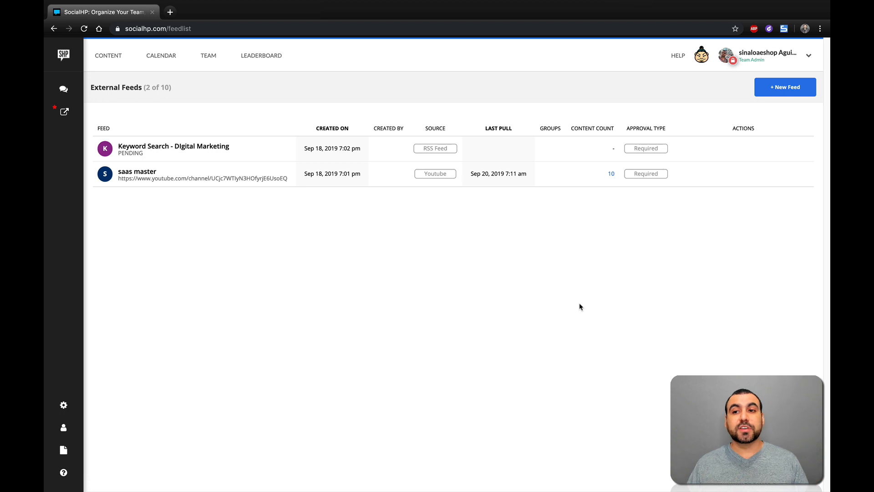
mouse_move(292, 174)
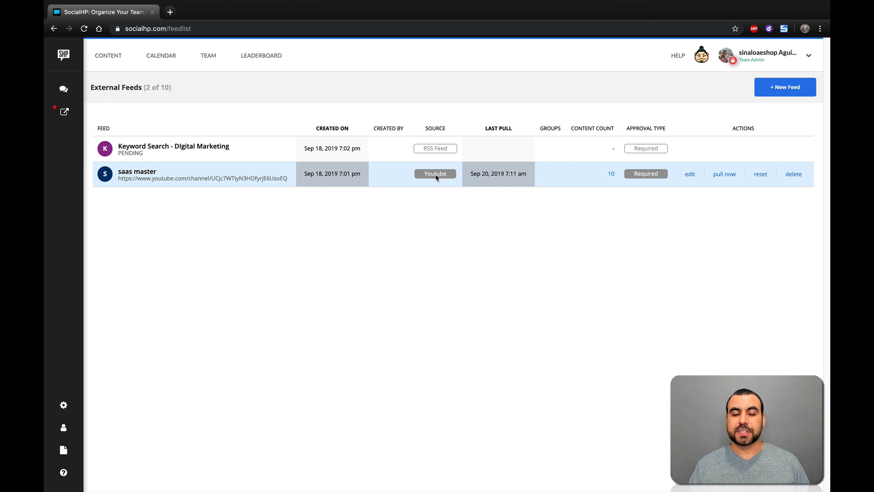
mouse_move(131, 148)
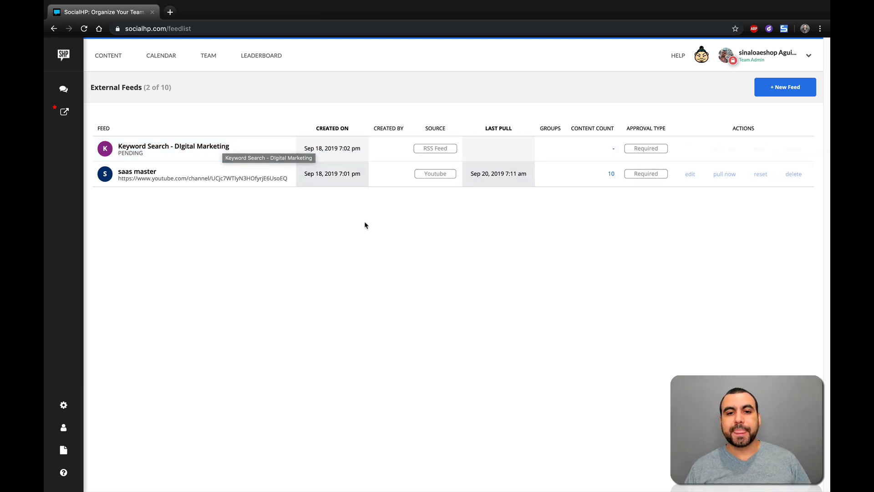
Fill in a new Google Keyword Search feed with article review before team access and the External Hire group, leaving without saving.
click(789, 89)
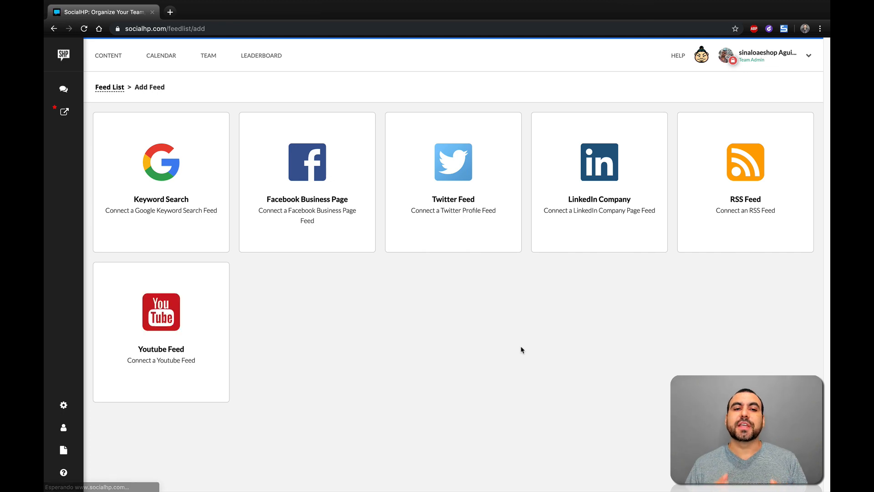
click(168, 208)
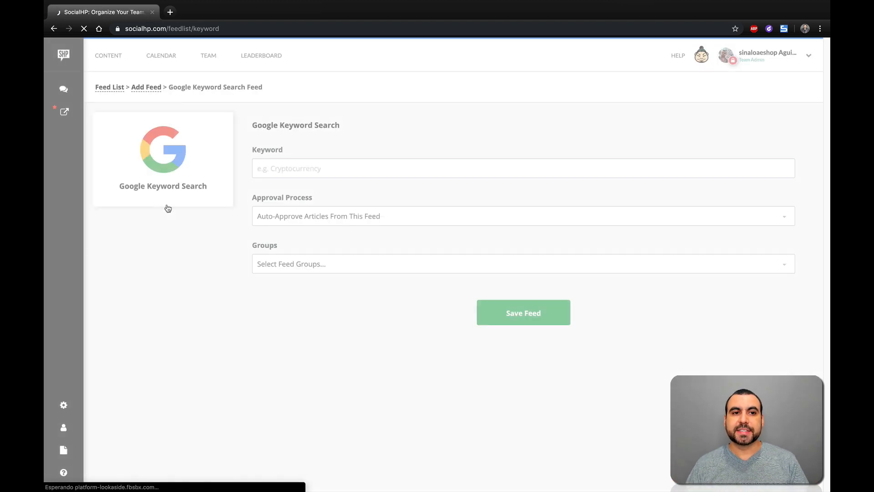
click(260, 173)
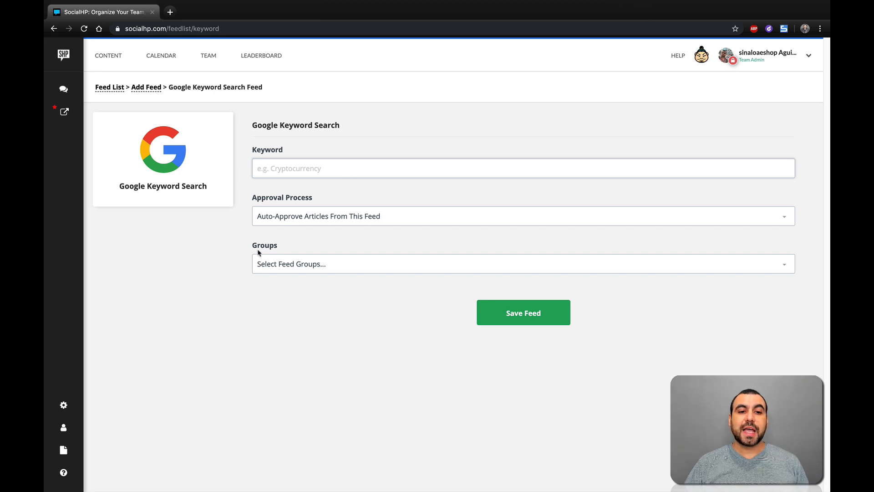
click(298, 220)
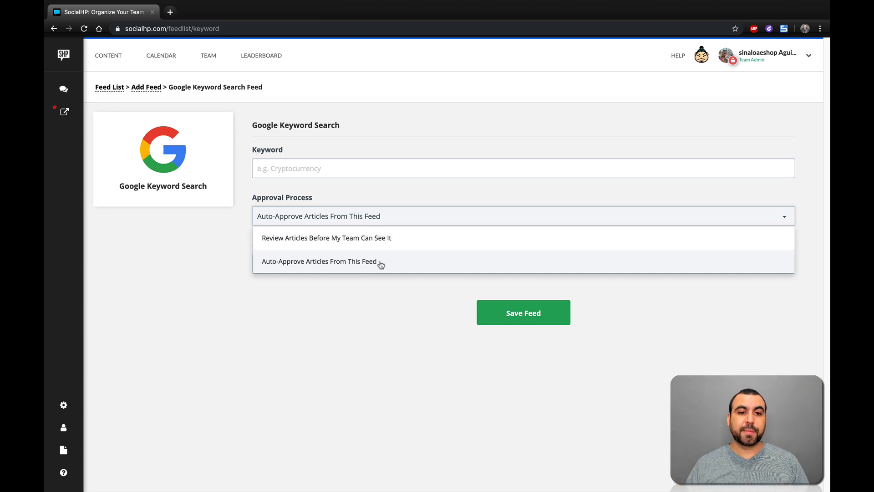
click(353, 244)
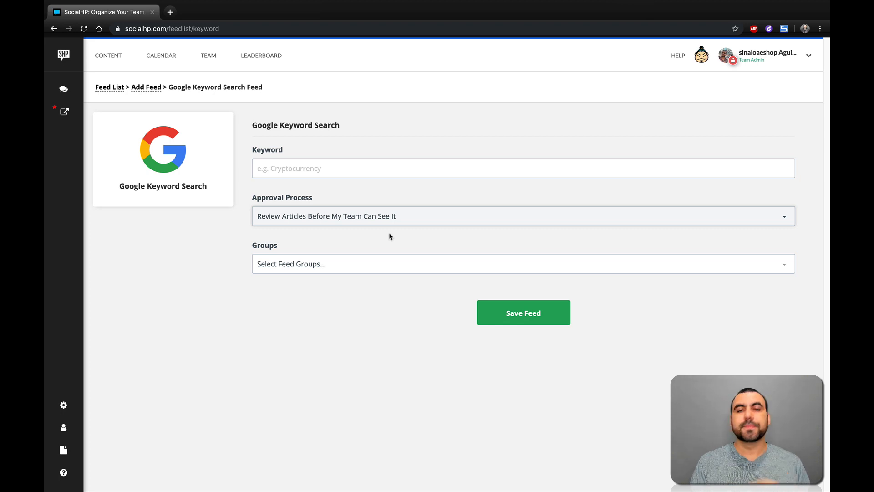
click(311, 264)
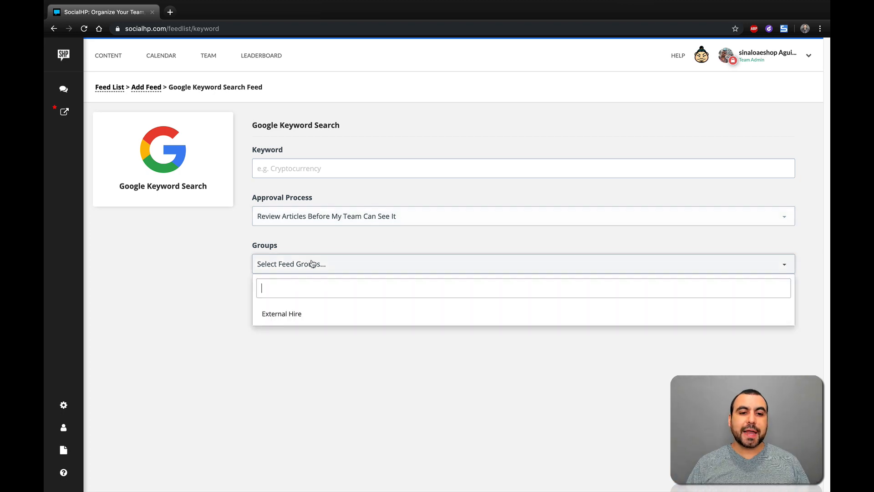
click(292, 314)
click(358, 106)
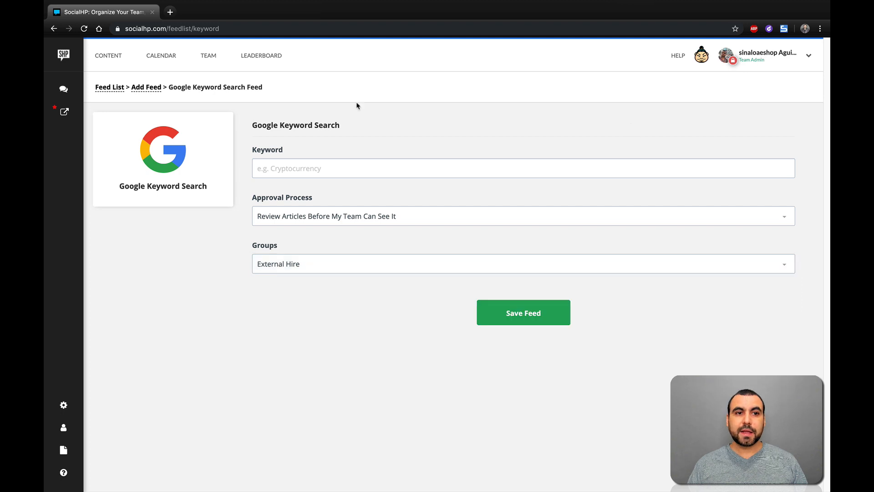
click(53, 28)
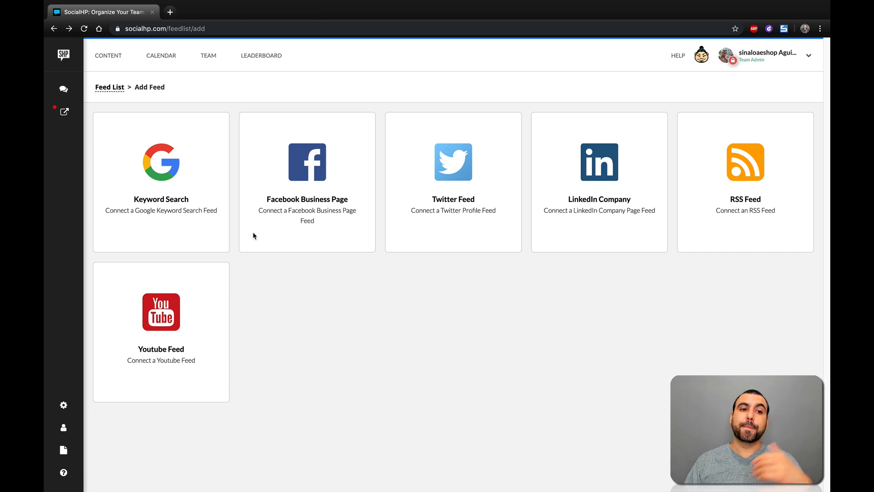
Open the pending content and examine the Social Champ post's available actions, source article and feed name.
click(109, 56)
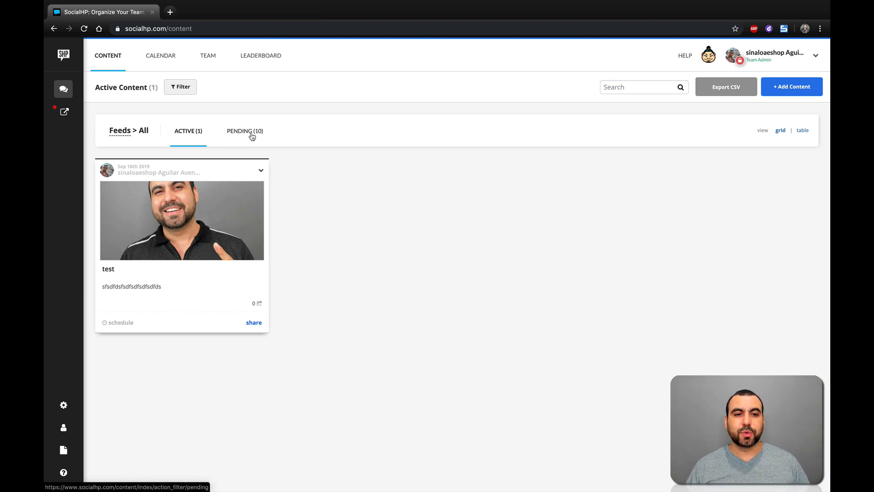
click(252, 136)
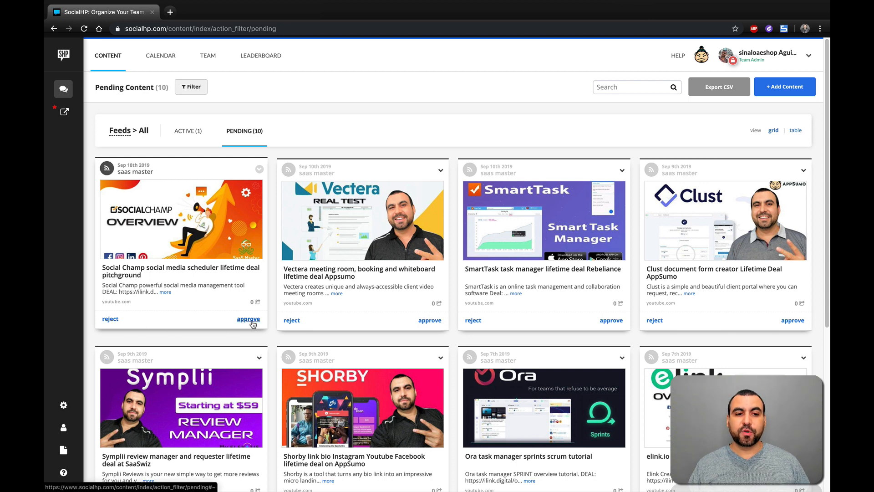
click(259, 172)
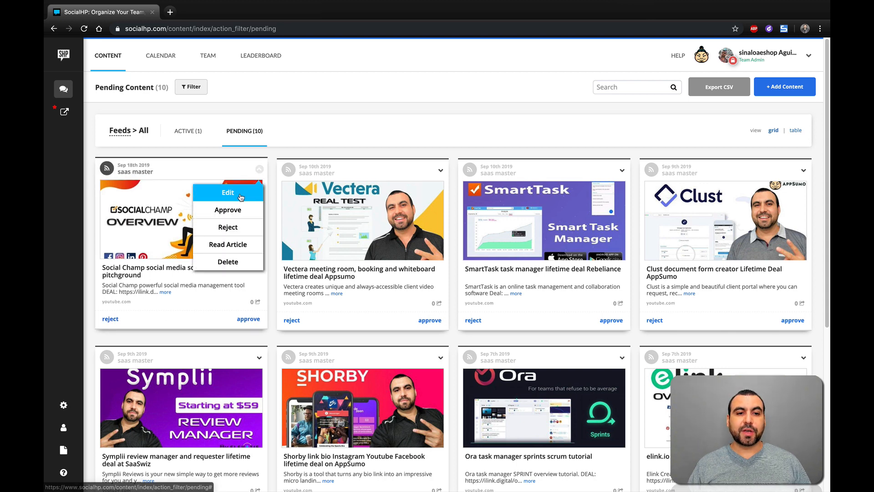
click(239, 248)
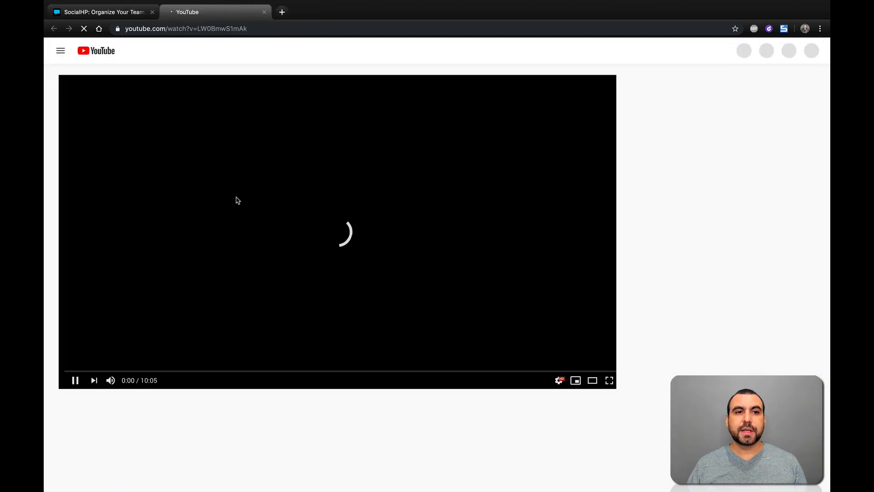
click(264, 12)
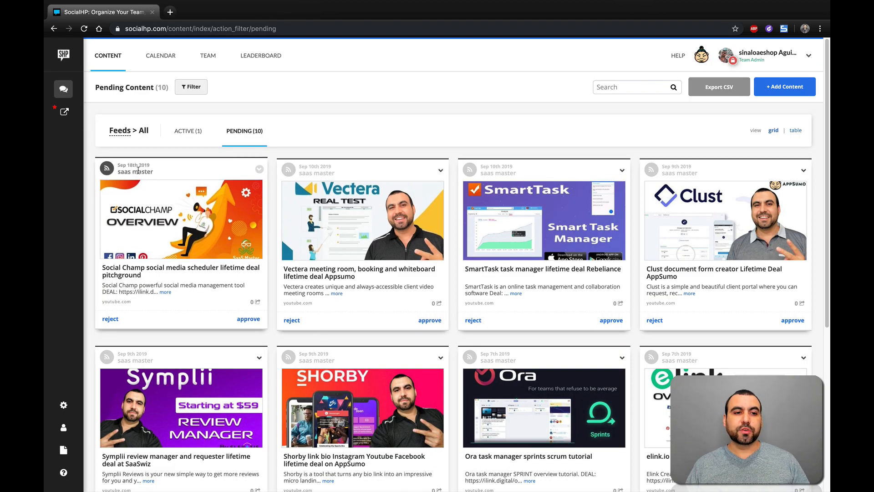
drag(117, 172, 175, 173)
click(176, 175)
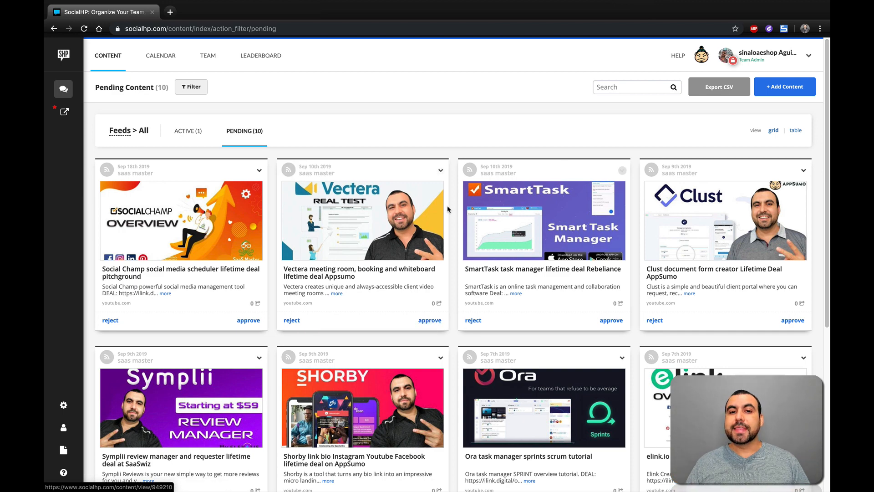
click(658, 303)
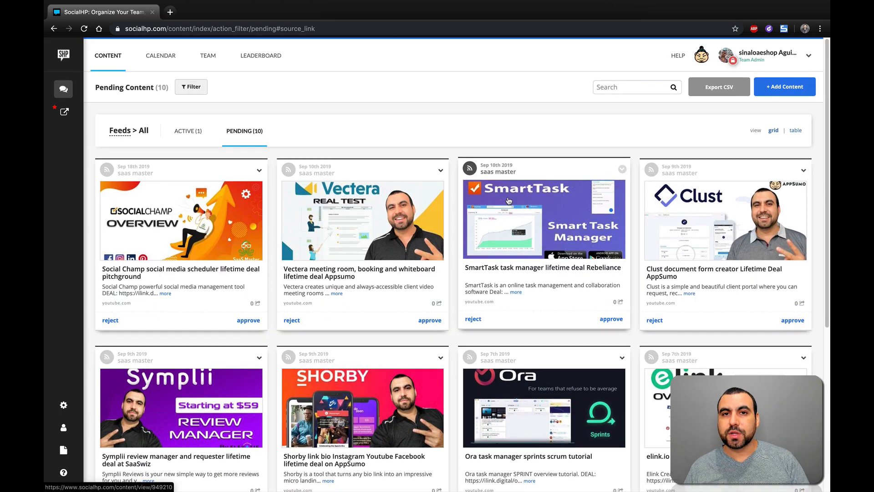
Open the content calendar and schedule the "test" post for Wednesday, September 25, 2019 on the Facebook profile.
click(157, 55)
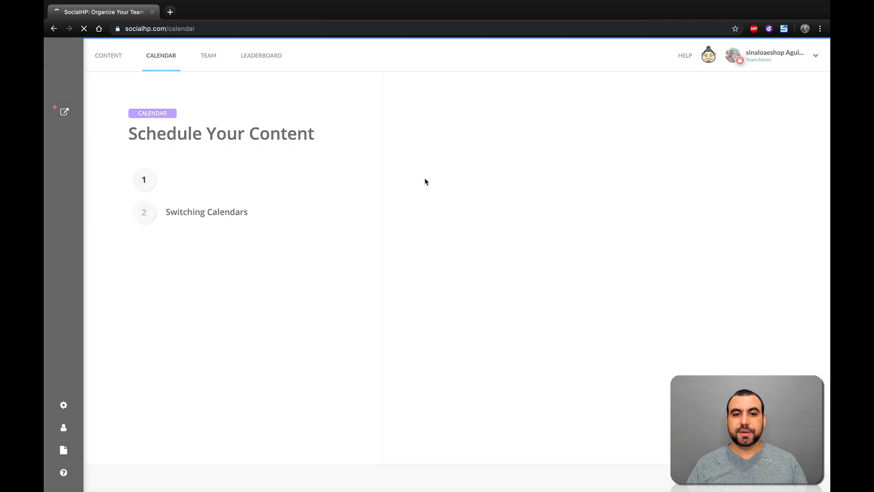
click(471, 331)
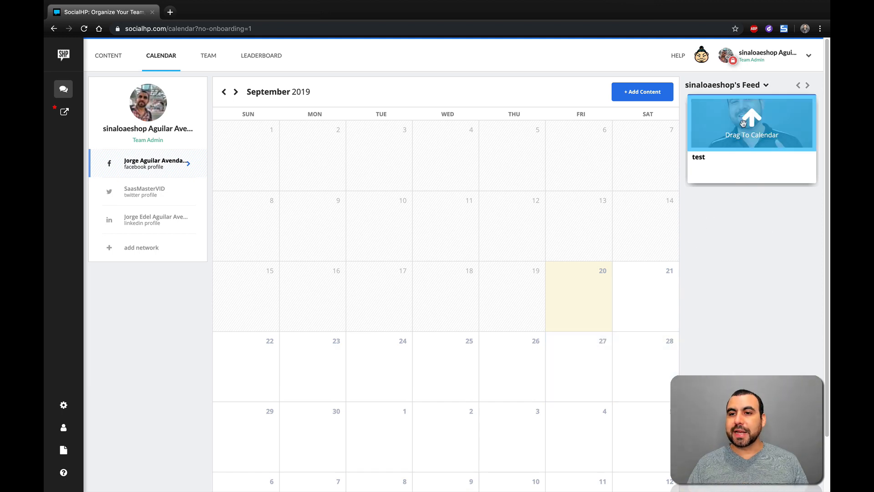
drag(769, 125, 475, 370)
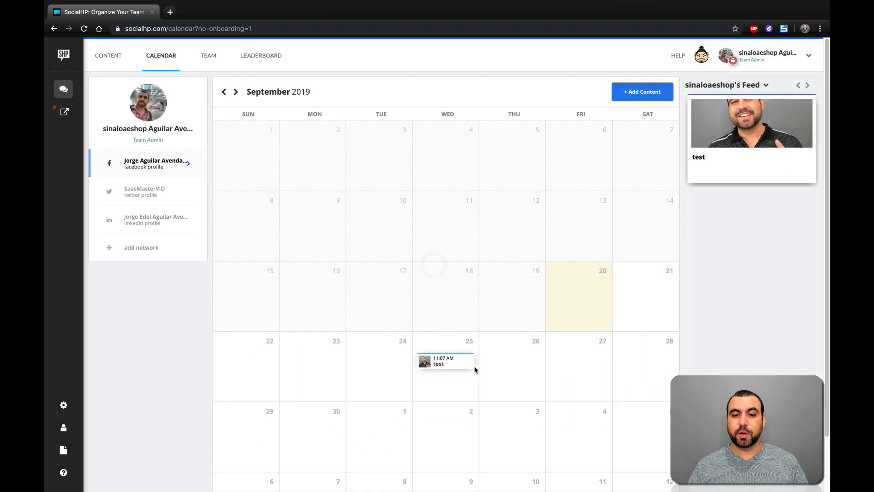
Set the scheduled "test" post's publishing time to 3:07 PM and save it.
click(445, 361)
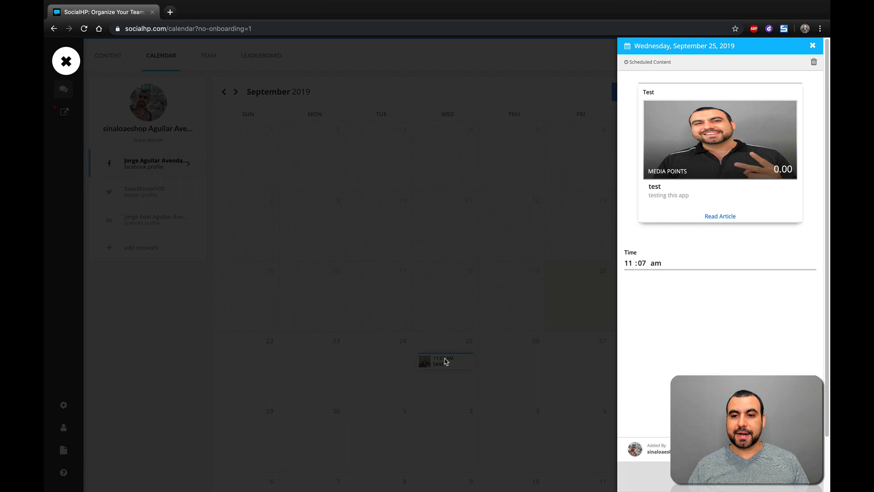
click(675, 269)
click(683, 222)
click(683, 222)
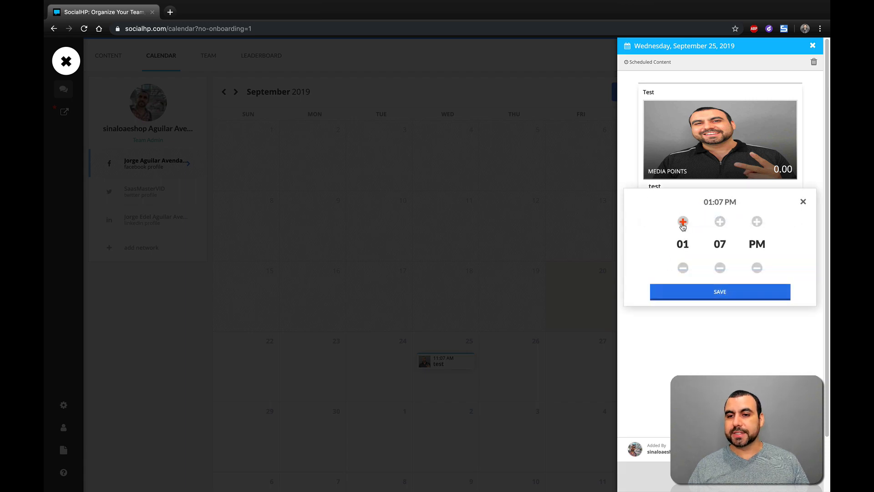
click(683, 222)
click(682, 222)
click(727, 293)
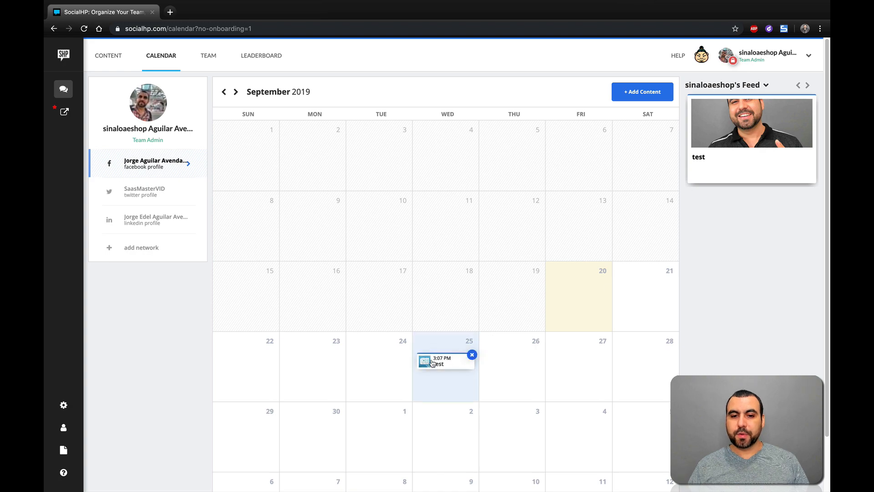
Delete the scheduled "test" post on September 25 from everyone's calendar.
drag(431, 364, 471, 357)
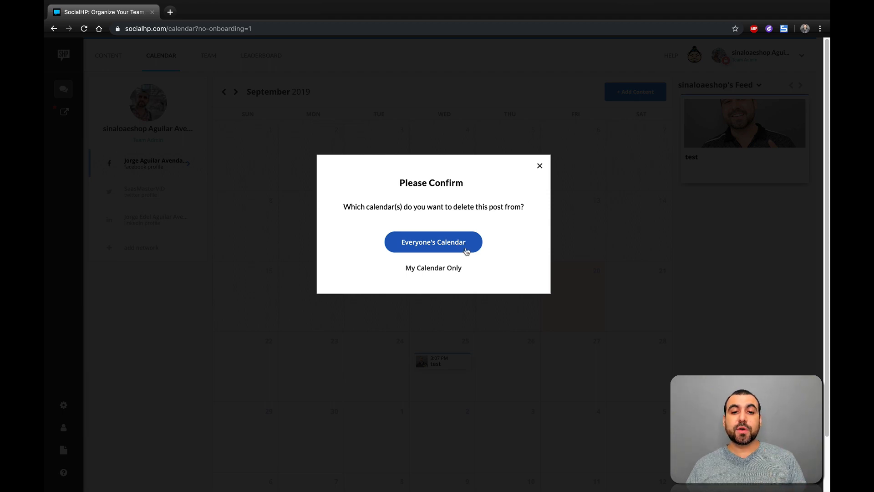
click(435, 245)
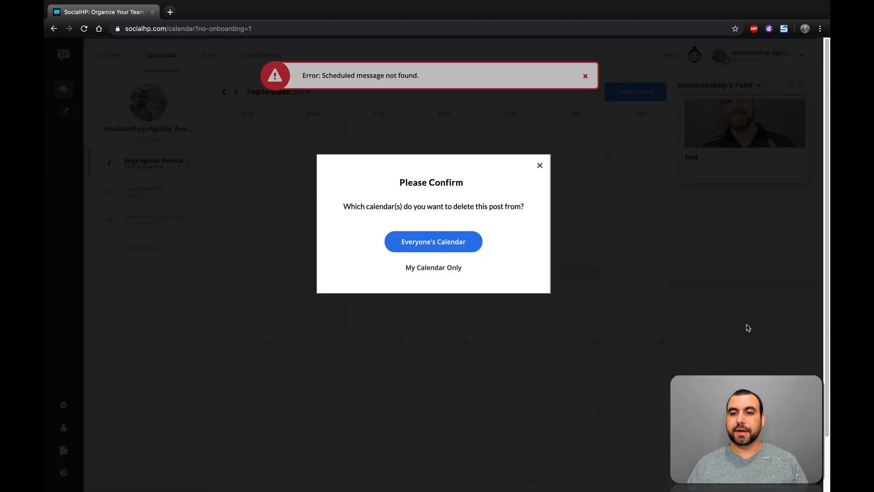
click(352, 109)
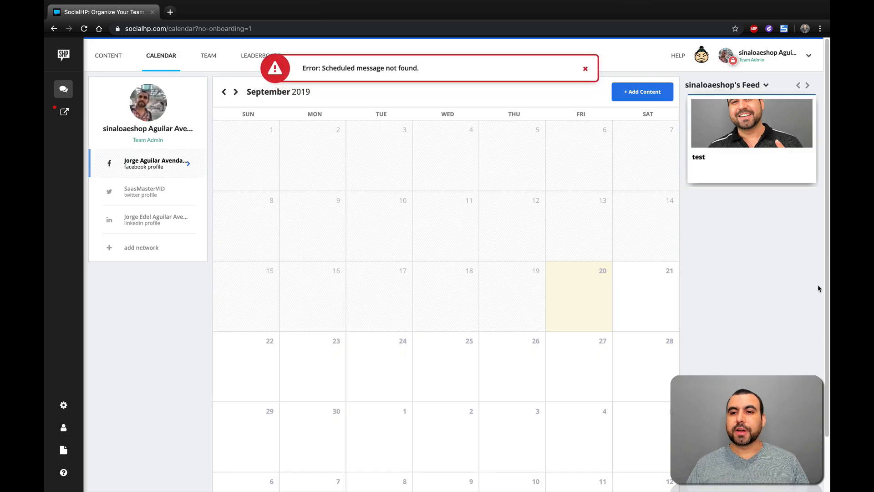
click(585, 68)
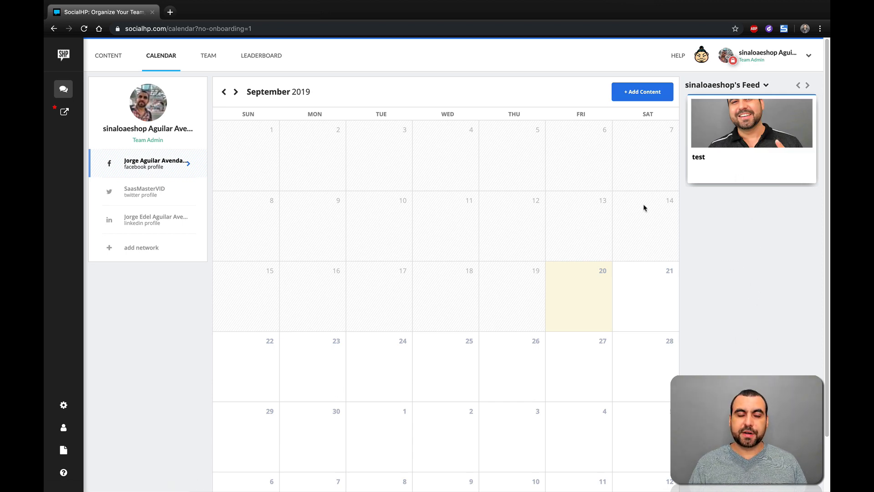
View the team members, open the team's reward settings and start adding a new reward.
click(206, 56)
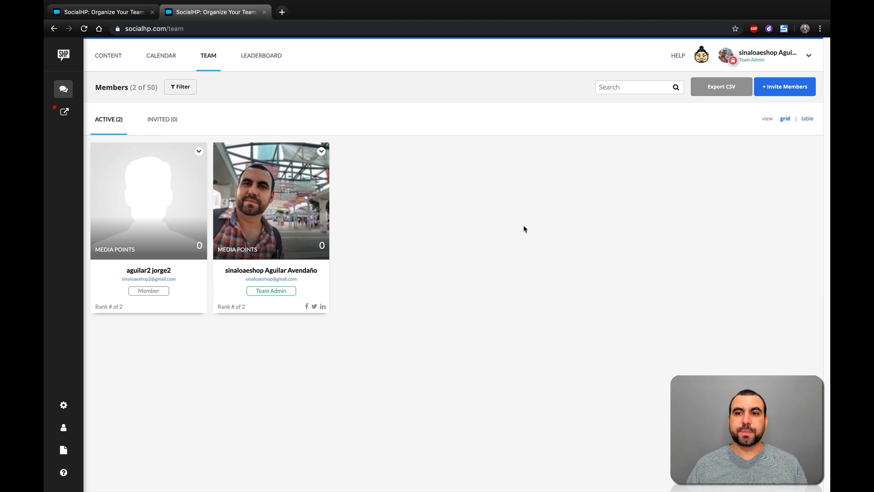
click(768, 54)
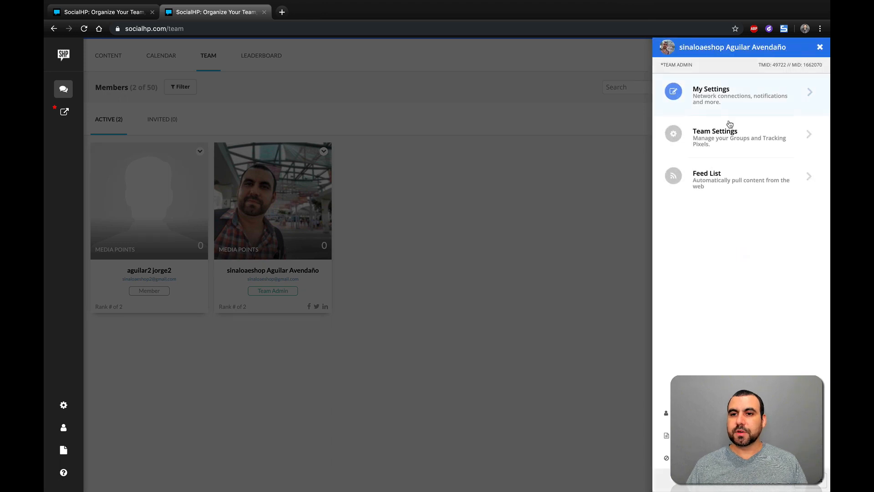
click(750, 140)
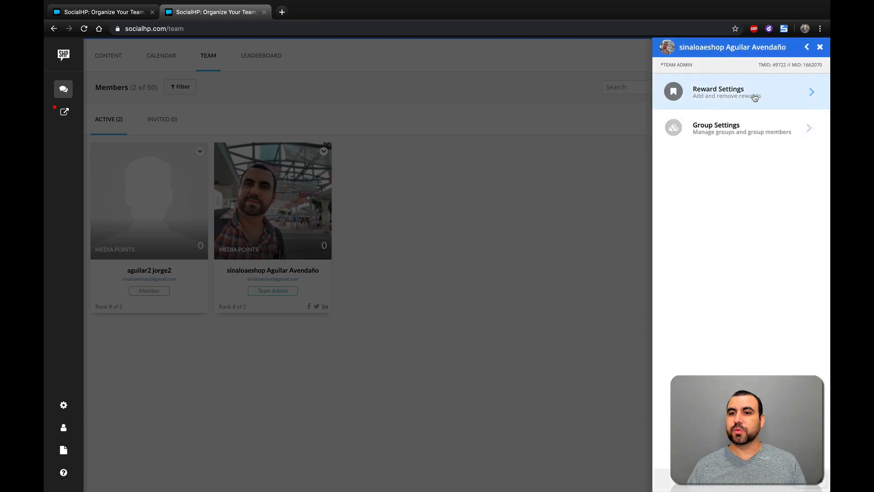
click(738, 94)
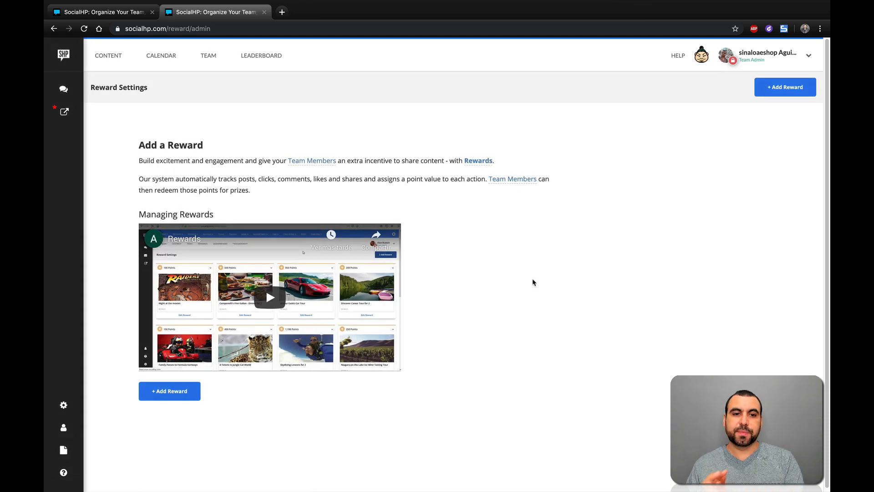
click(187, 391)
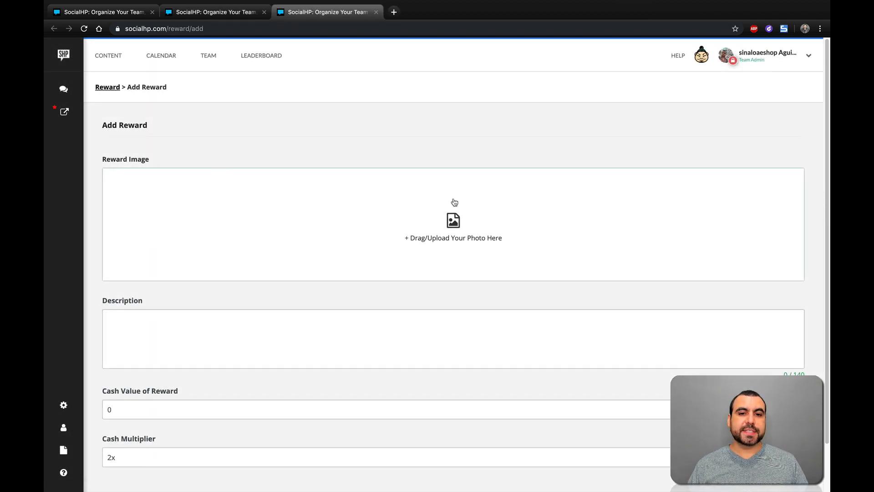
Set the new reward's cash value to 100 and its cash multiplier to 3x.
scroll(455, 203, down, 1)
click(248, 271)
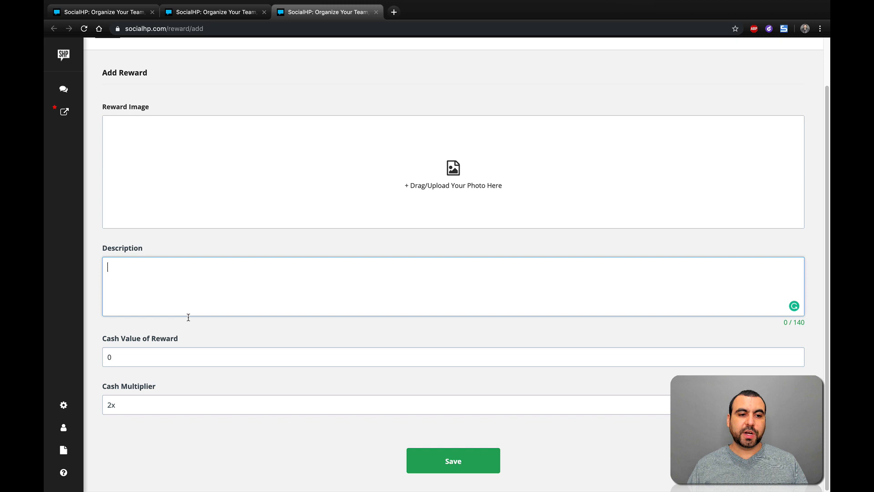
click(159, 356)
double_click(131, 352)
text(1)
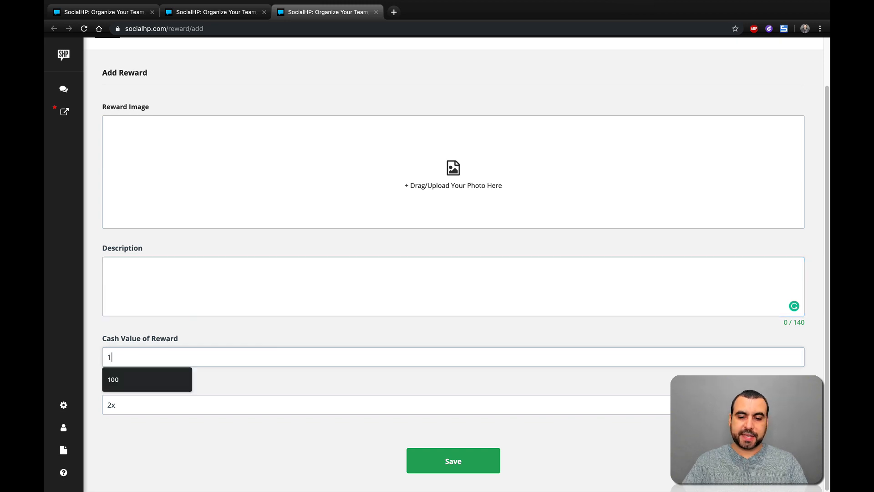
text(000)
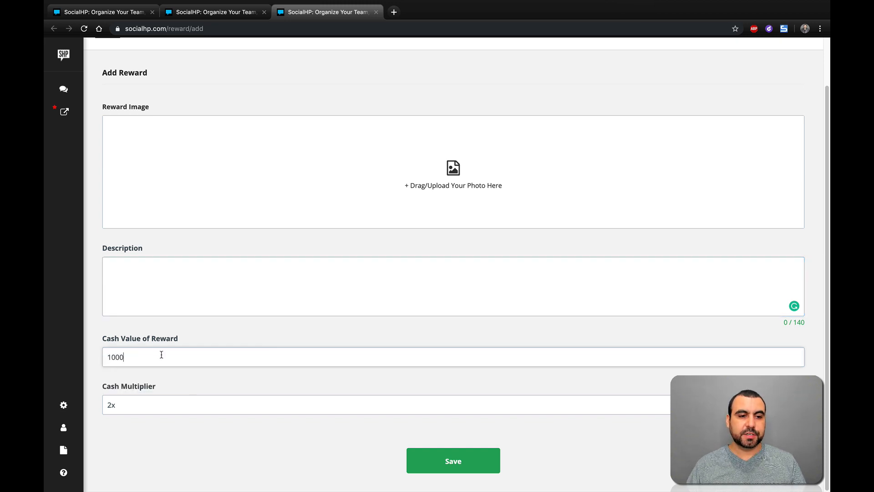
key(BackSpace)
click(201, 402)
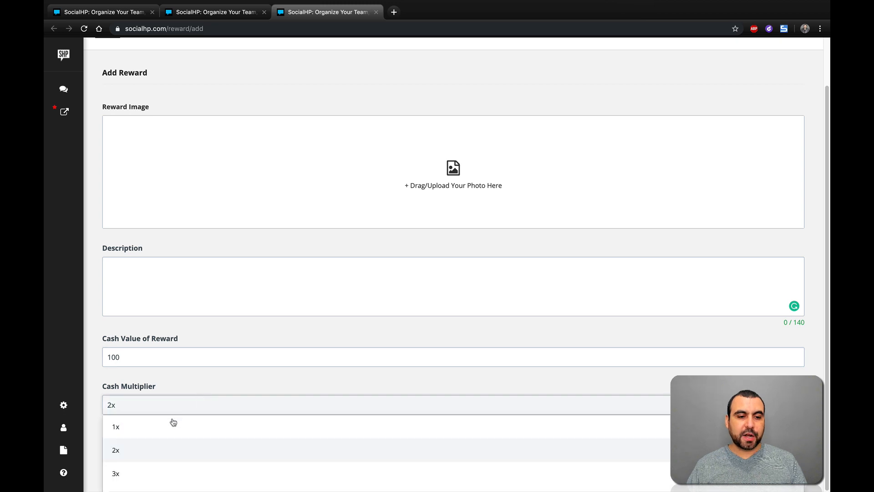
click(160, 472)
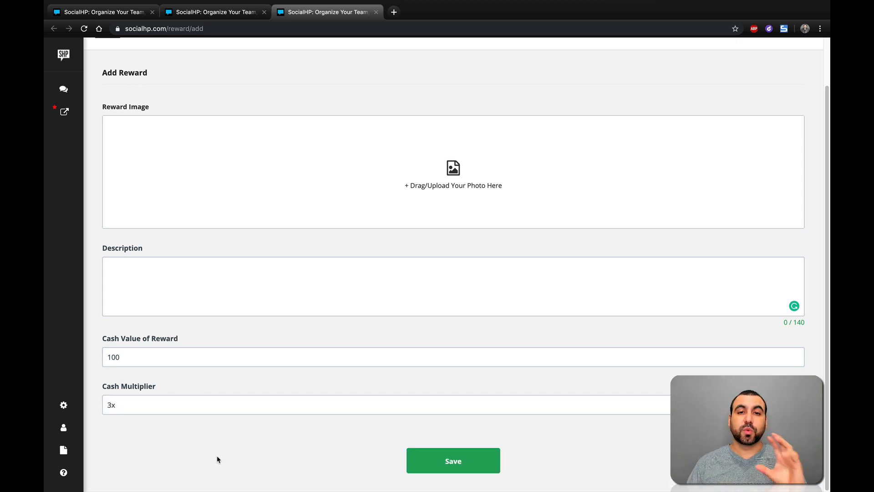
Leave the unsaved reward for the content page and review the leaderboard's summary, team and content rankings, closing it when done.
scroll(311, 224, up, 2)
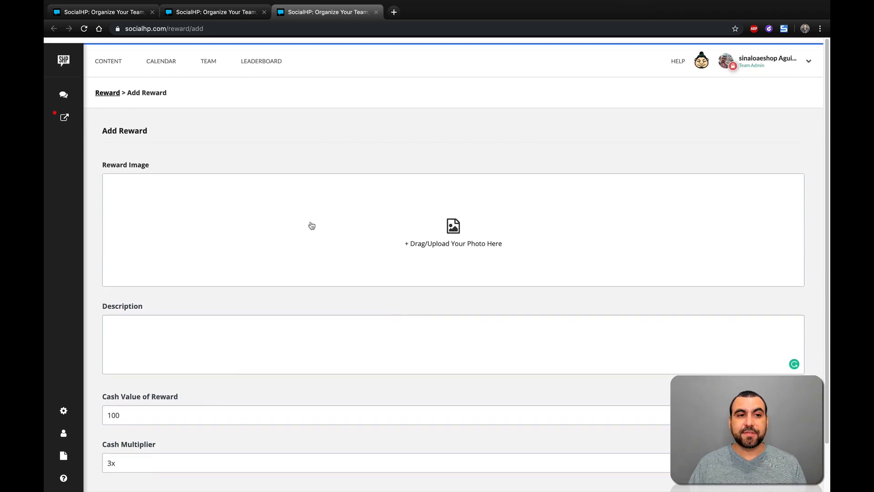
click(110, 62)
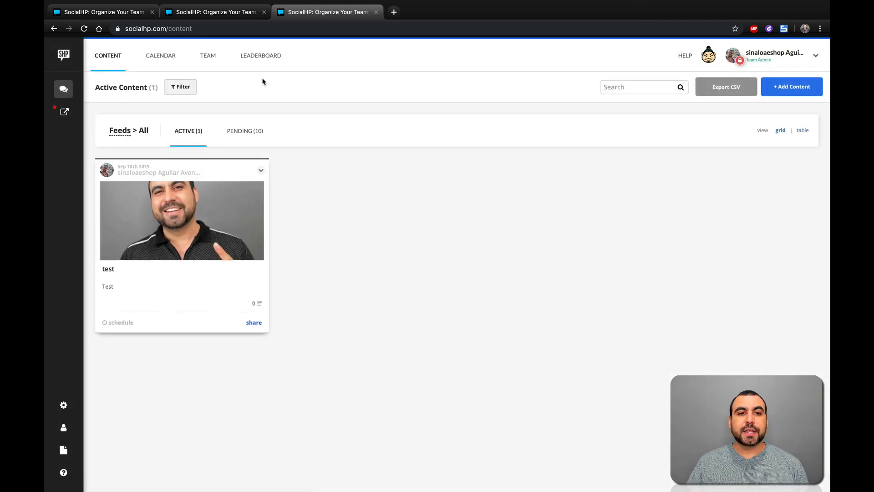
click(267, 61)
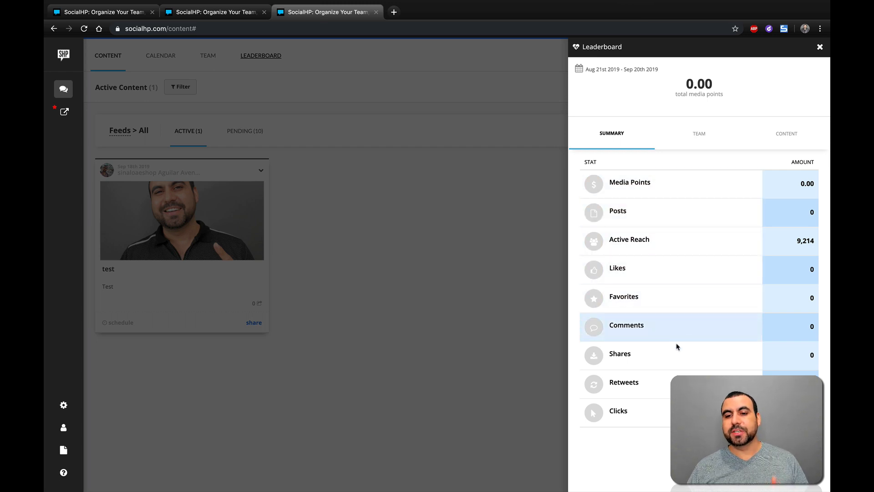
click(697, 135)
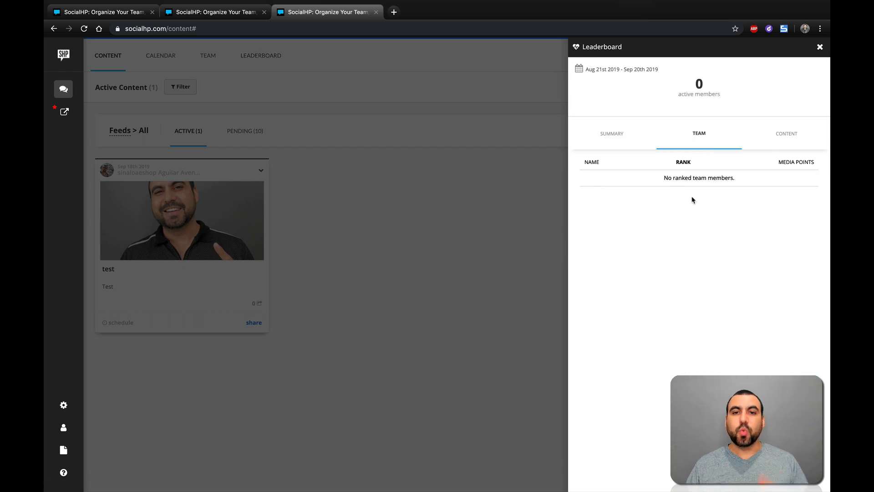
click(787, 132)
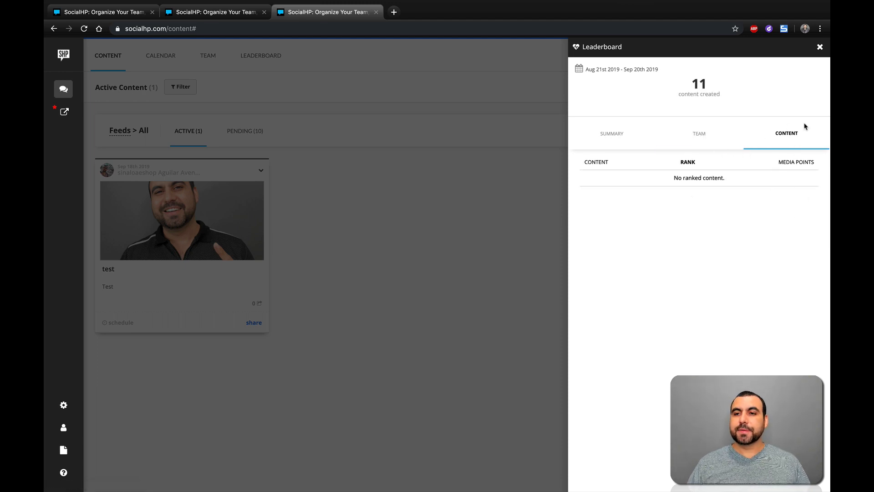
click(820, 47)
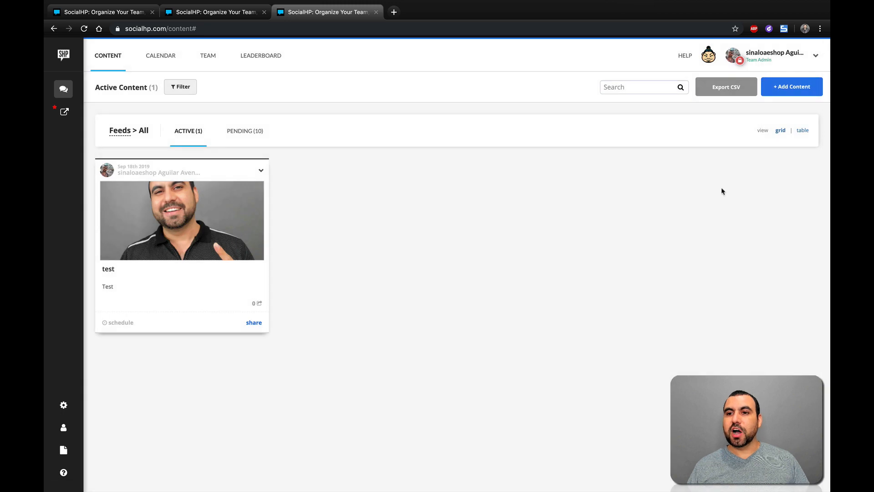
Switch the active content list from grid to table view.
click(805, 131)
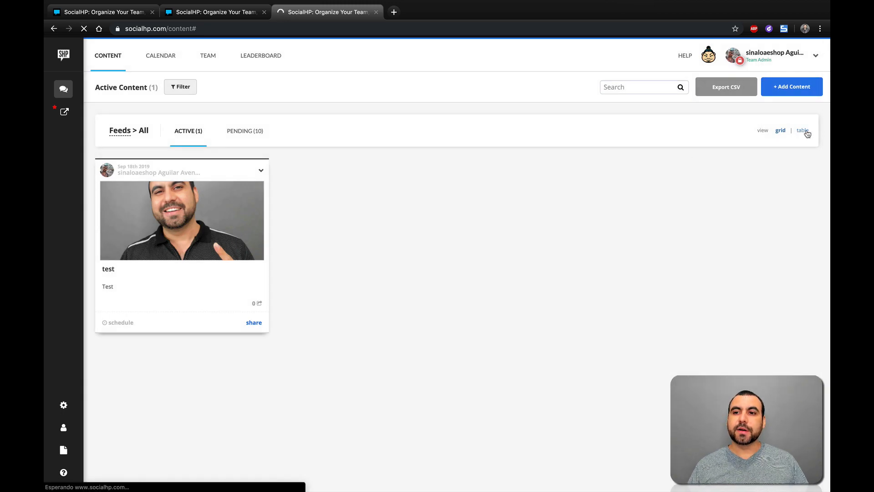